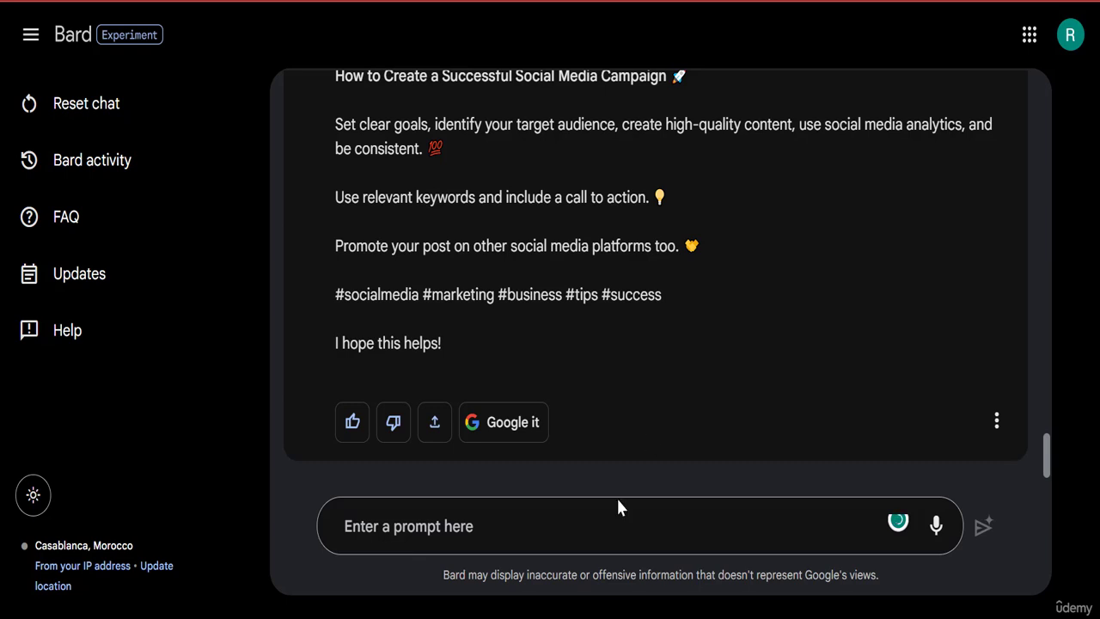
Submit a prompt introducing a licensed psychotherapist with 20 years of therapy experience who wants to create Udemy courses, requesting 10 course idea titles.
left_click(514, 525)
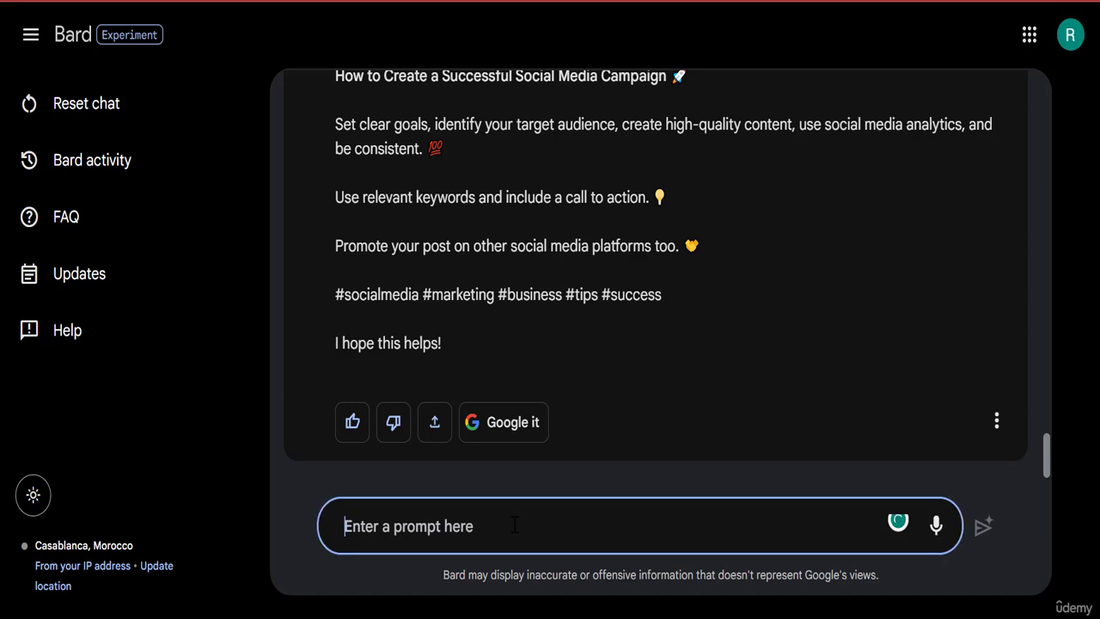
type("I a")
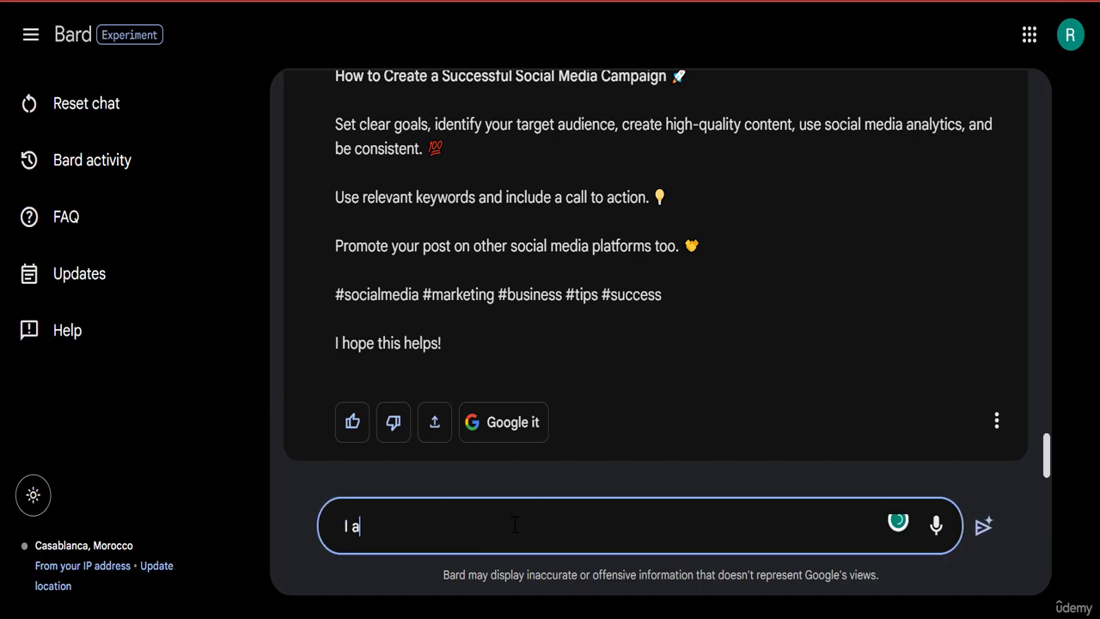
type("m a licensed ps")
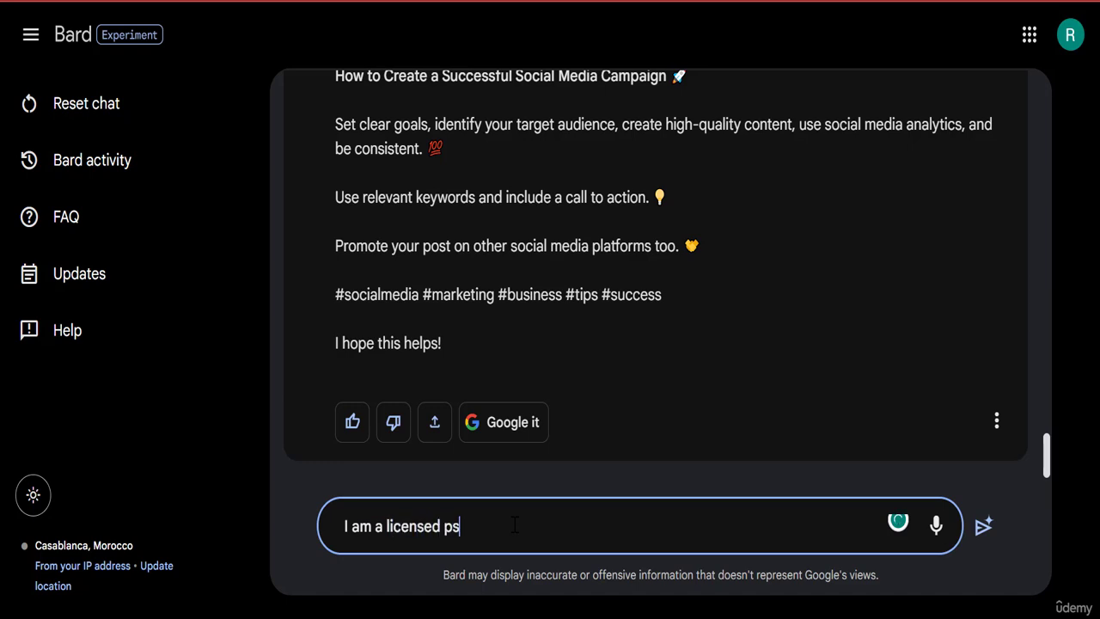
type("ychotherapist and I hav")
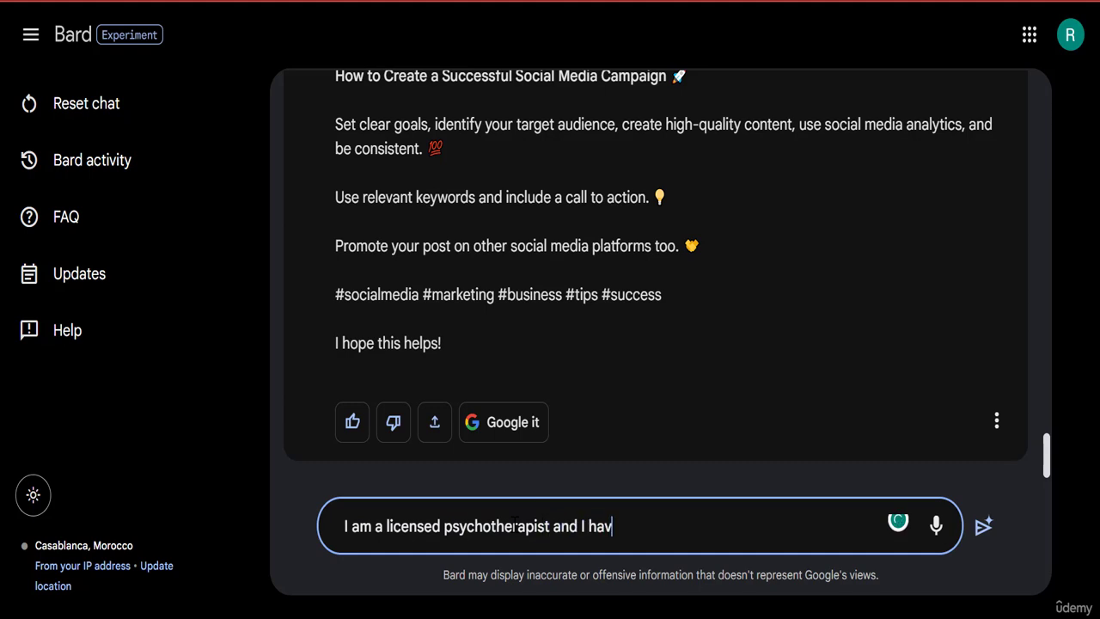
type("e 20 Years of experien")
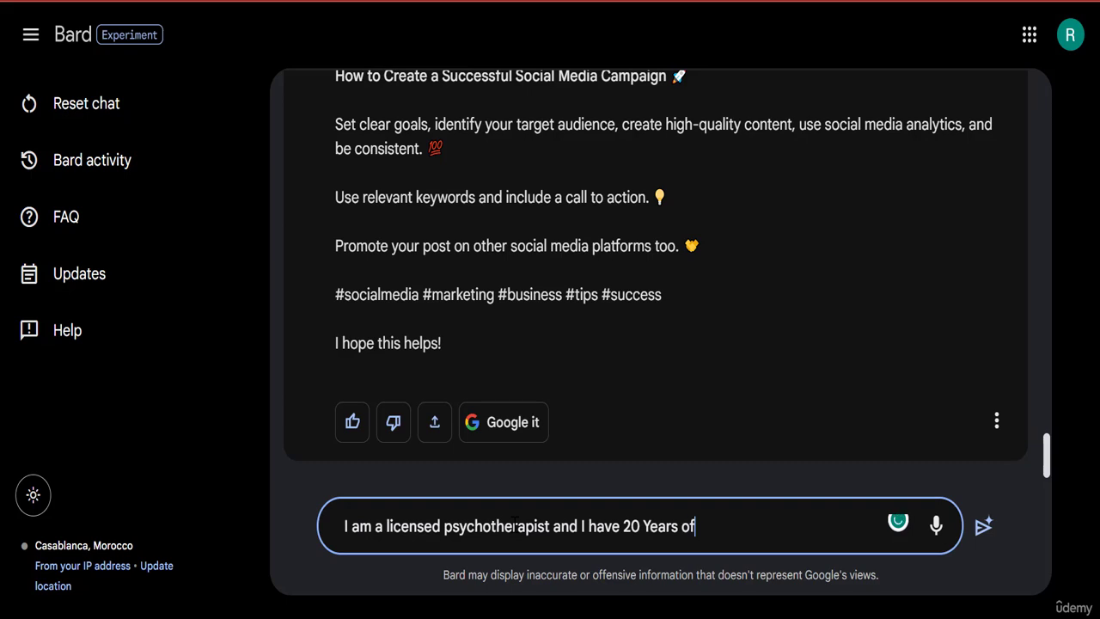
type("n t")
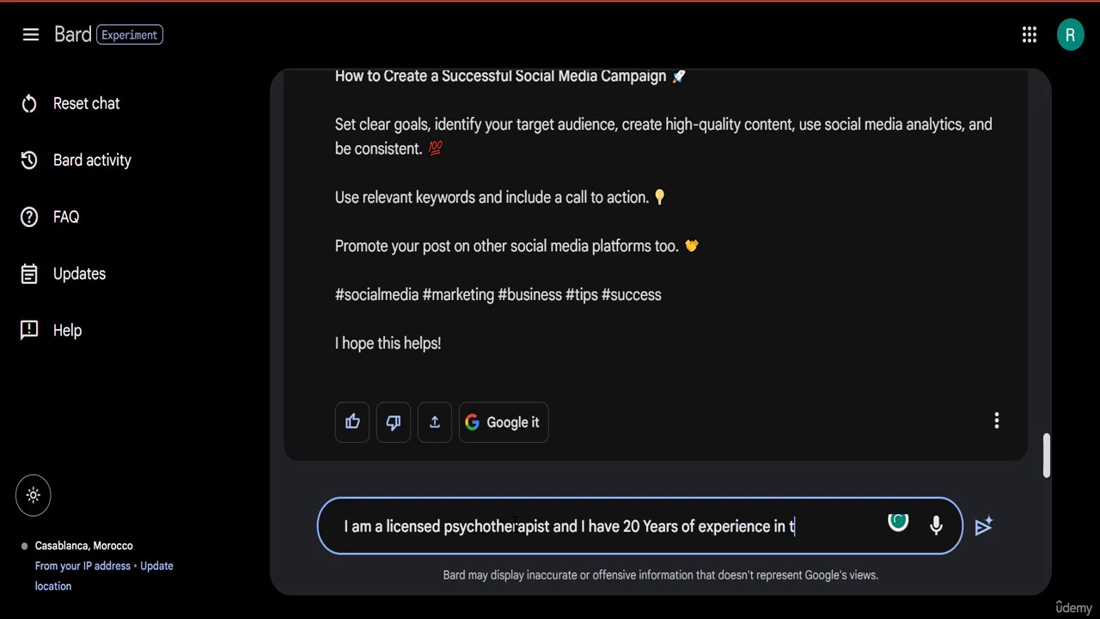
type("herapy, and I ")
type("want to crea")
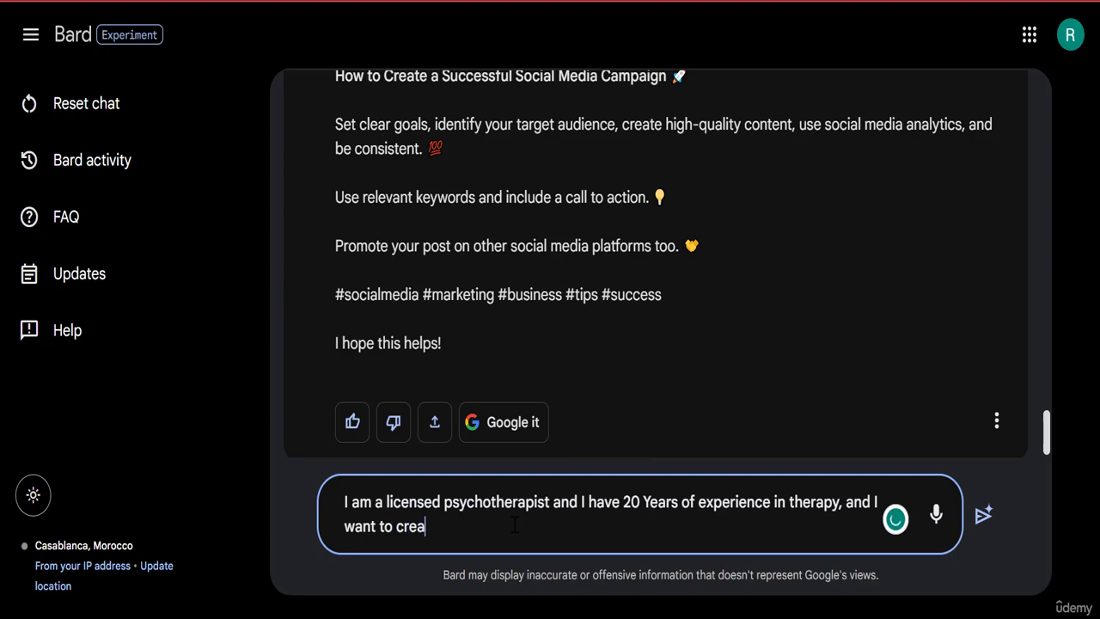
type("te courses on u")
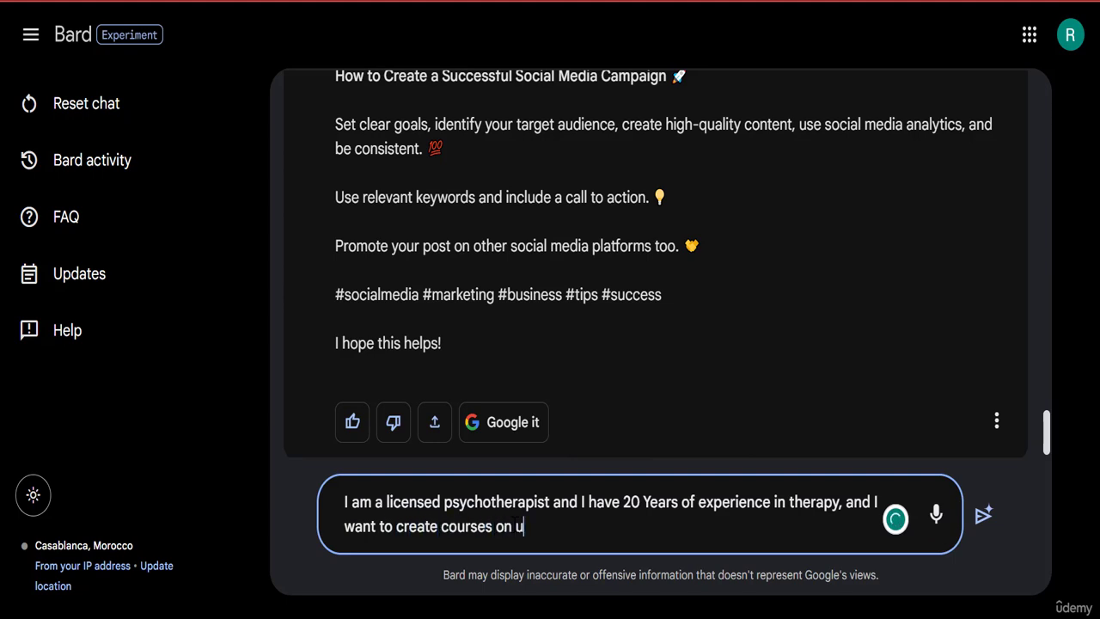
type("demy, but I w")
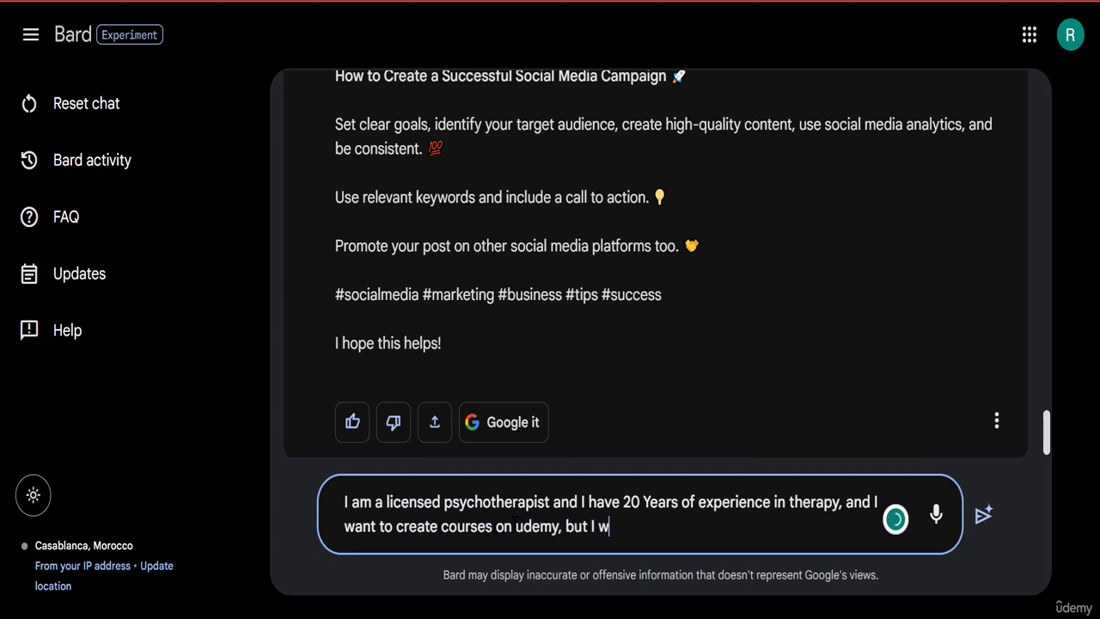
type("ant you to give m")
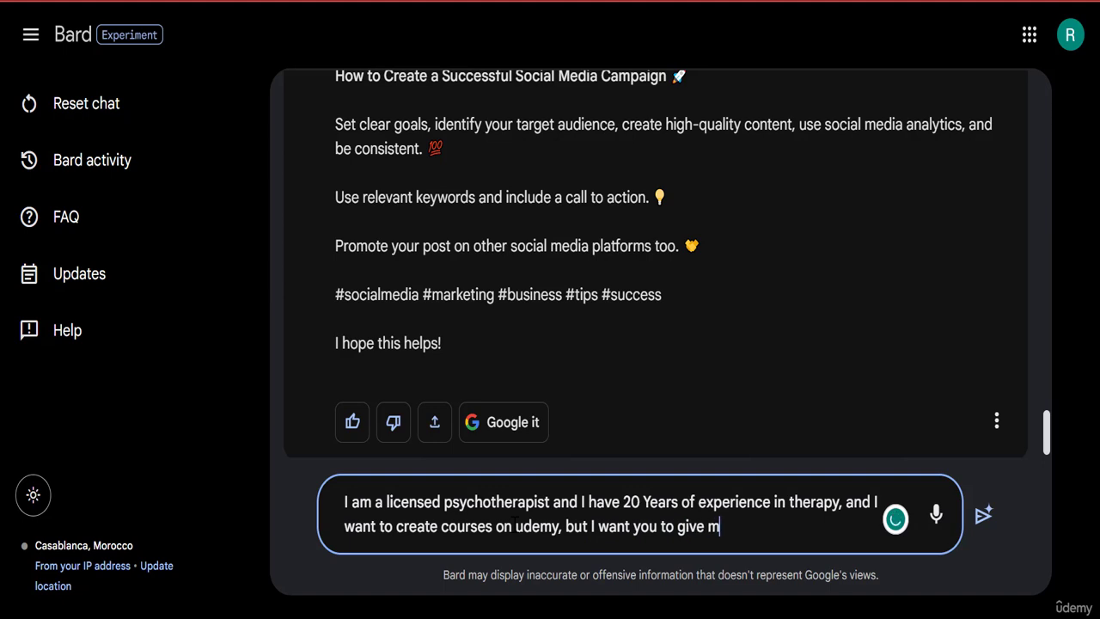
type("e 10 Cours")
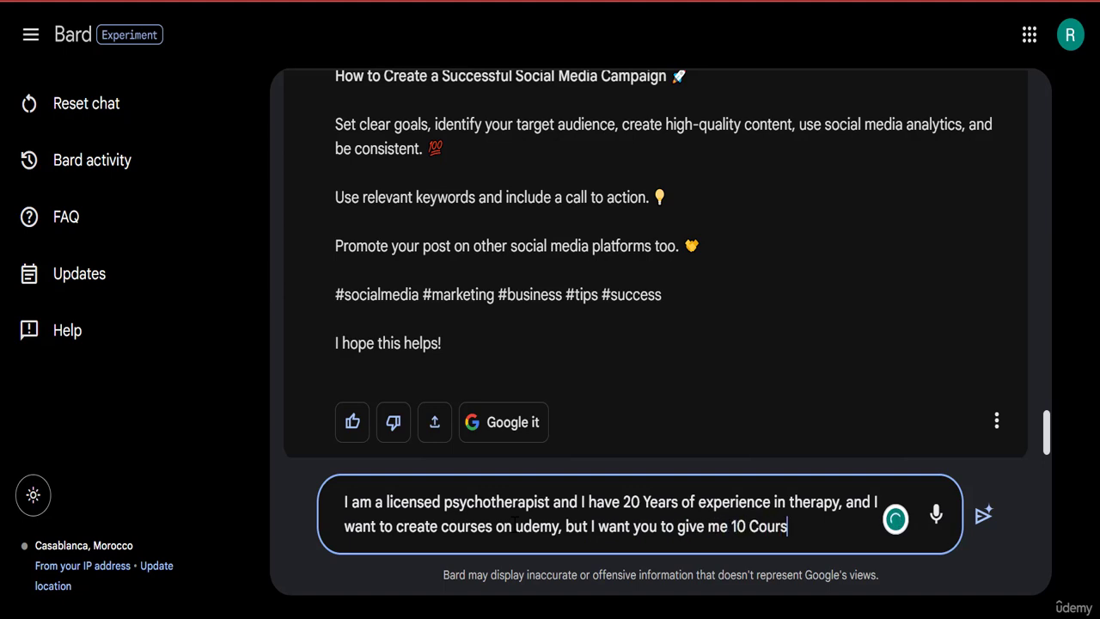
type("e ideas titled")
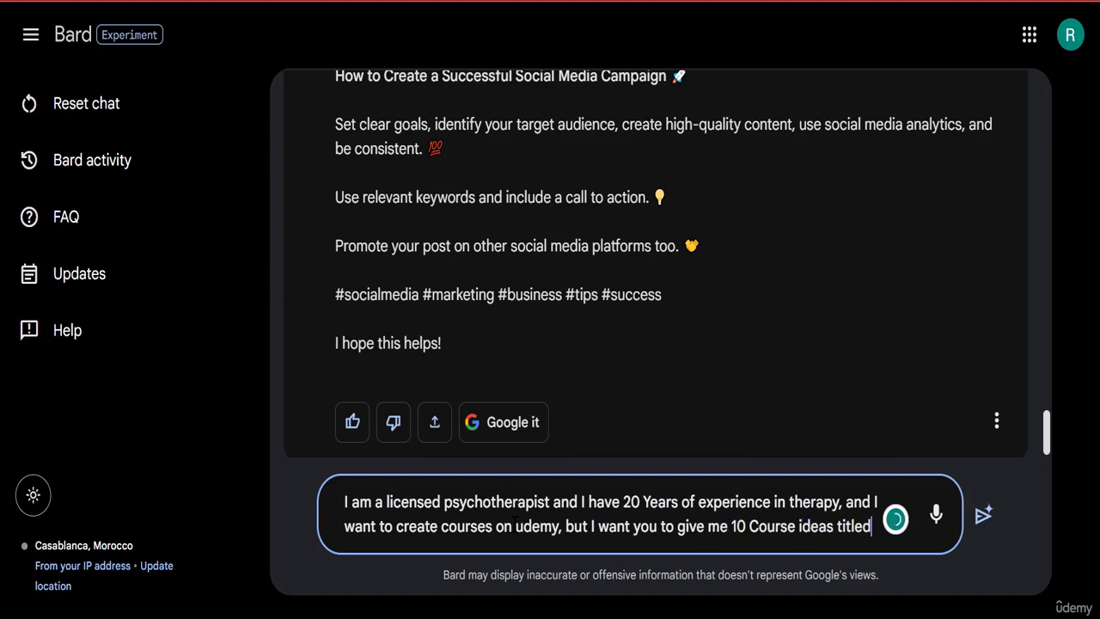
key("BackSpace")
key("BackSpace")
type("s")
key("BackSpace")
type("es")
key("Return")
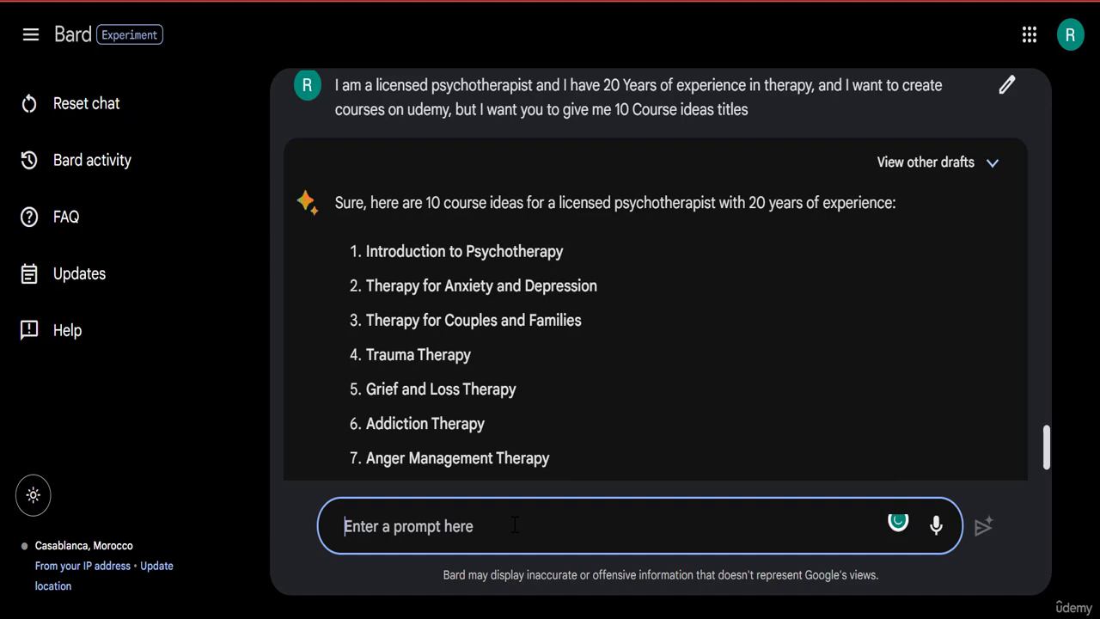
Reply to the list of course ideas with "I like title number 3".
scroll(1048, 455, "down", 5)
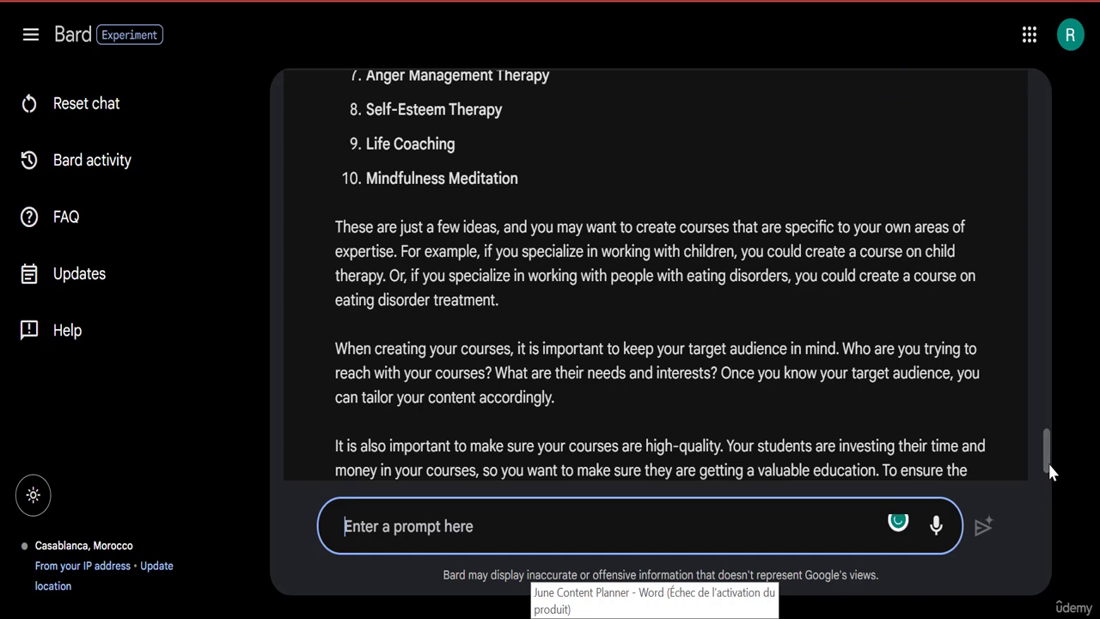
scroll(1048, 463, "up", 5)
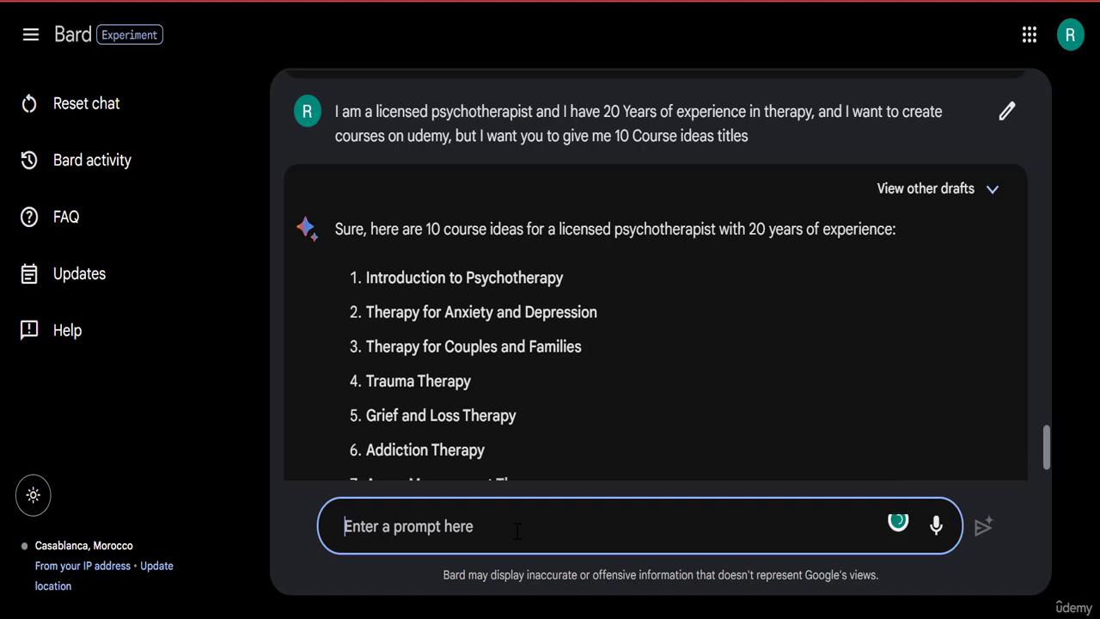
type("I wa")
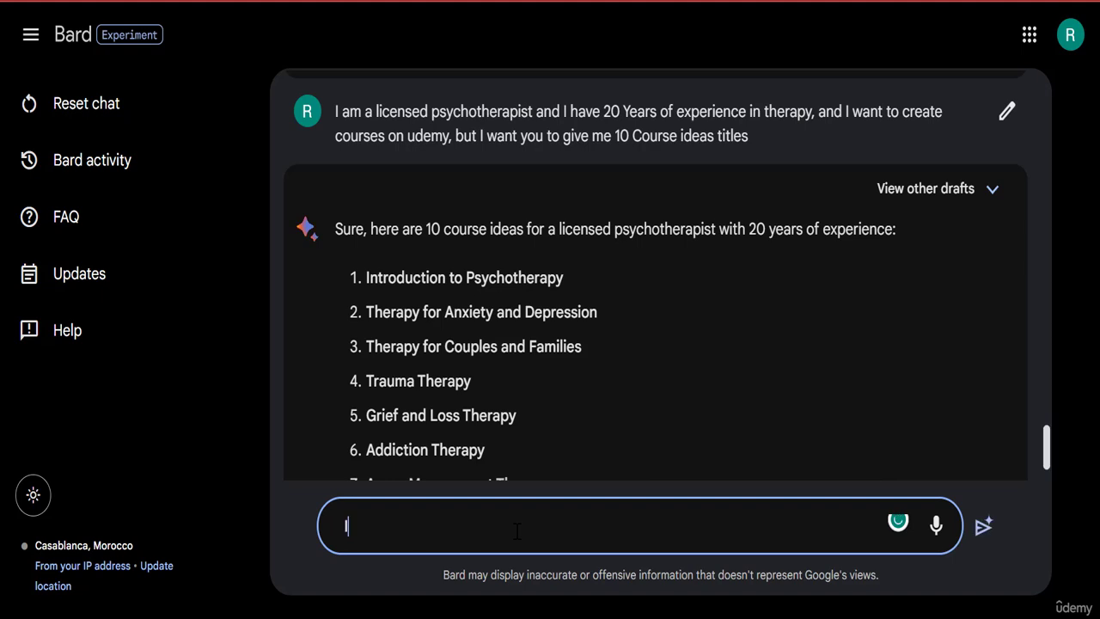
key("BackSpace")
key("BackSpace")
type("like title d")
key("BackSpace")
type("n")
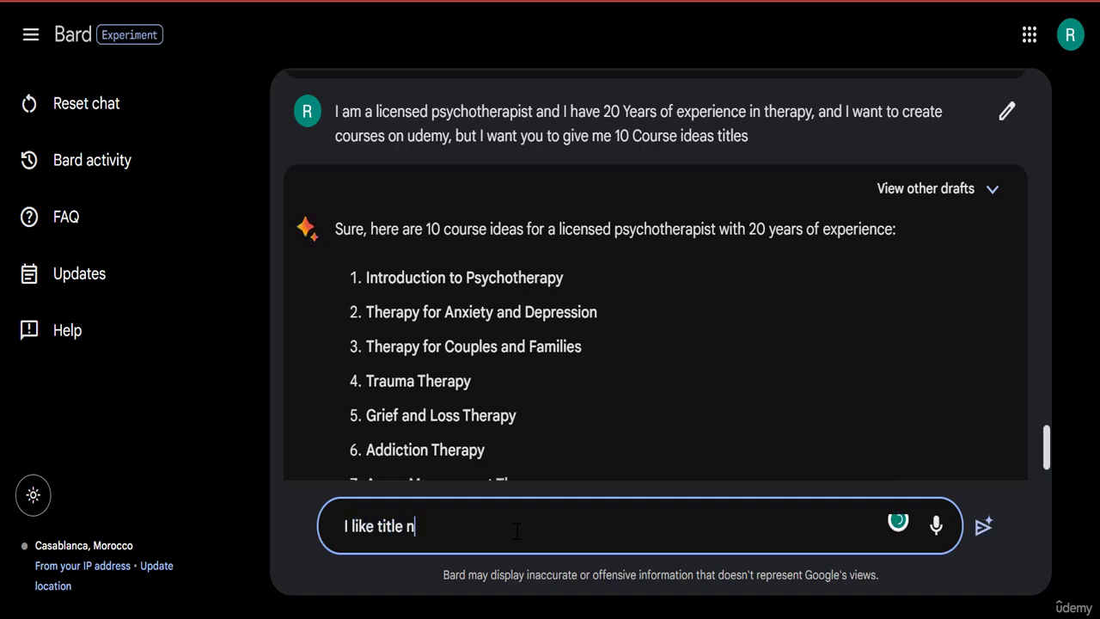
type("umber 3")
key("Return")
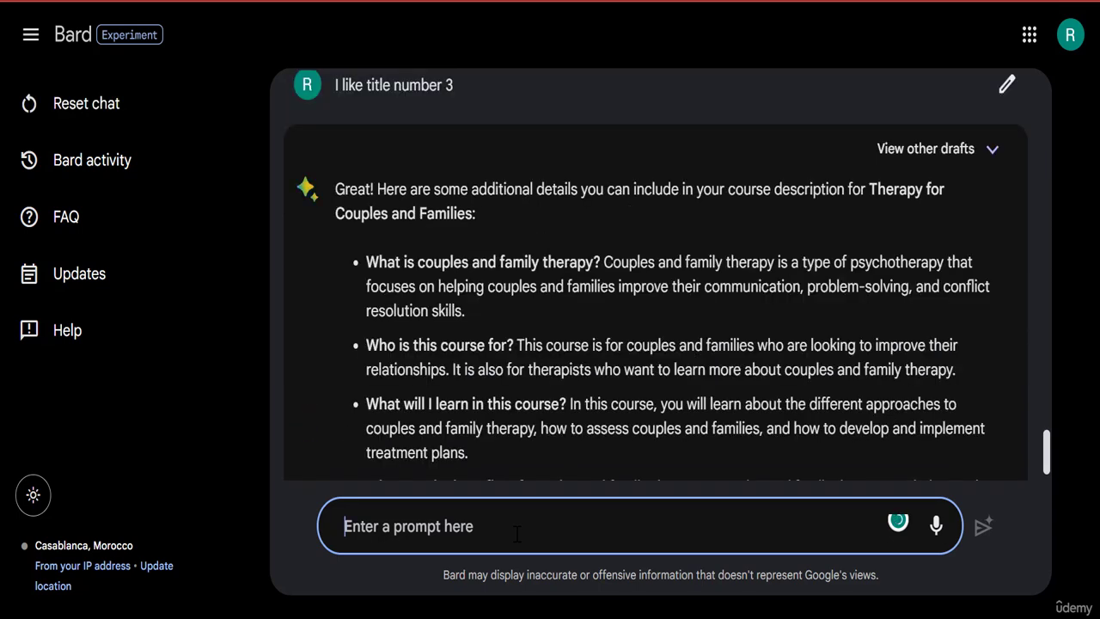
Submit the follow-up prompt "I want you to write an outline for the course".
type("I want y")
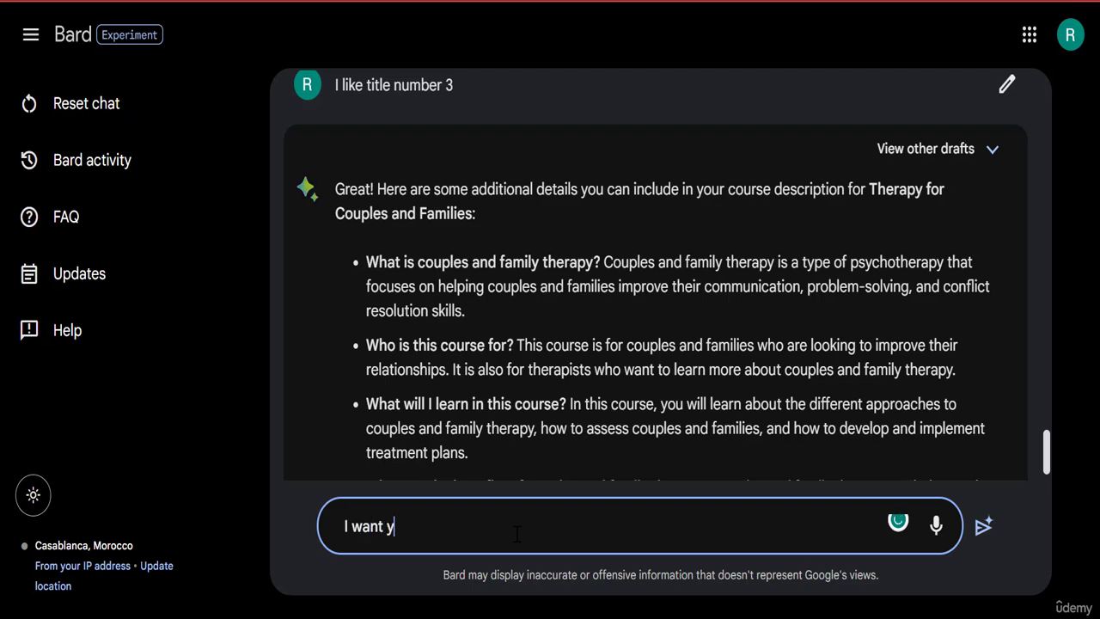
type("ou to write an ")
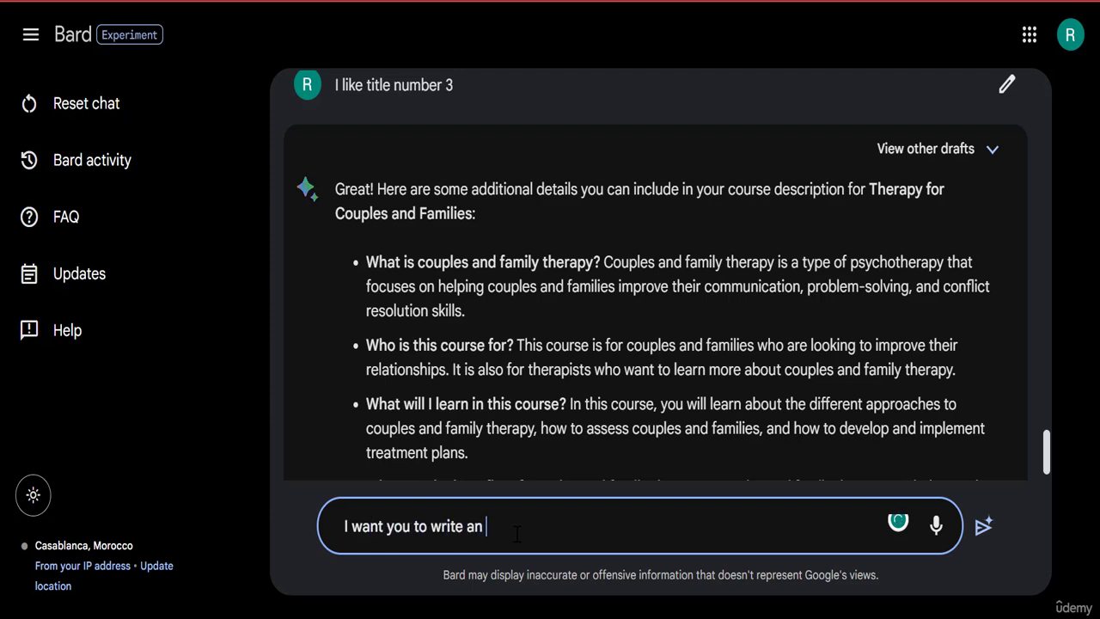
type("outline for the course")
key("Return")
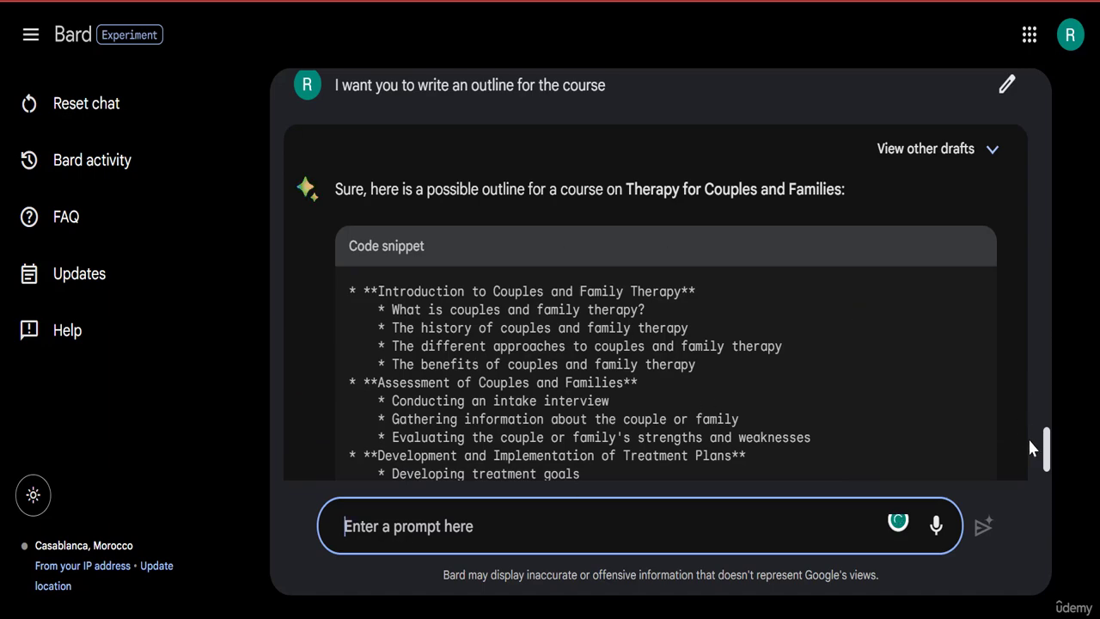
Submit the prompt "I want you to generate a curriculum that I want to use to create the lectures for the course".
scroll(1046, 458, "down", 10)
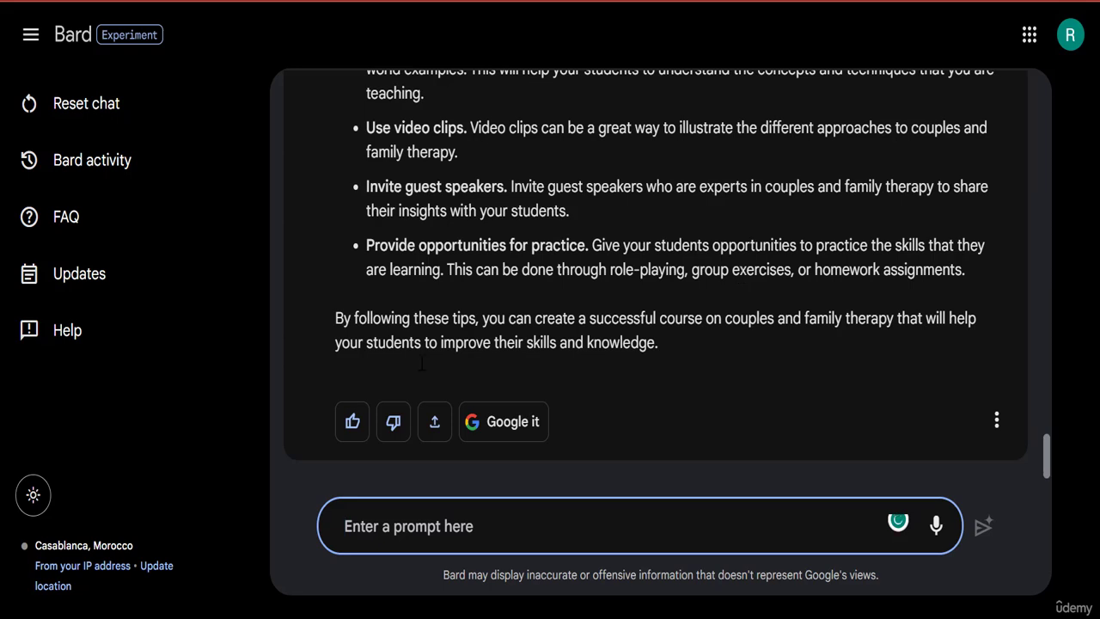
left_click(414, 501)
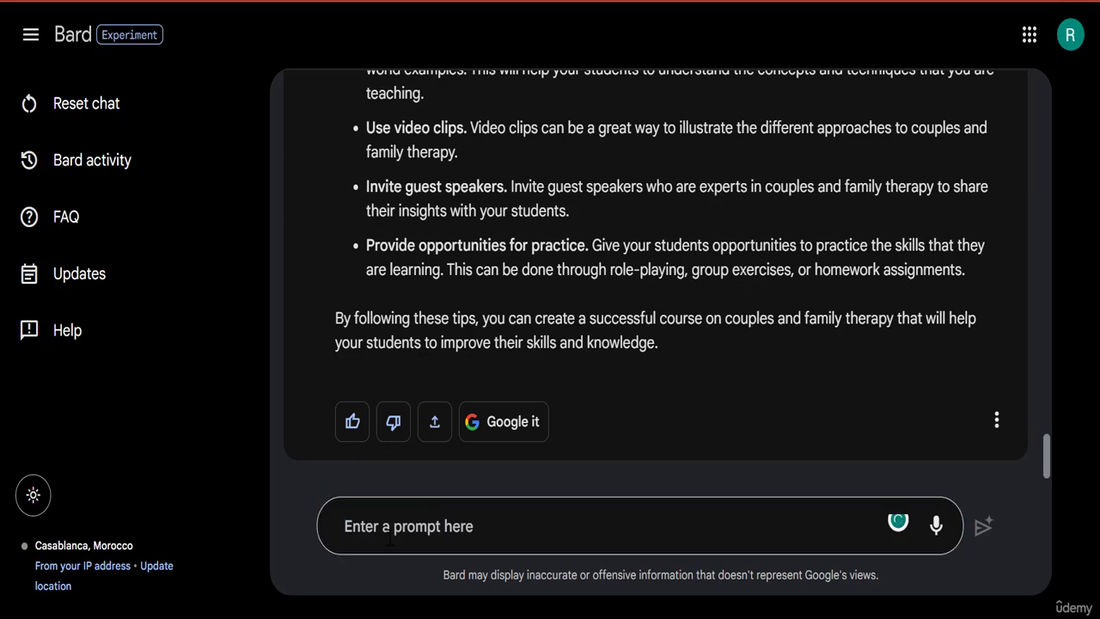
left_click(390, 539)
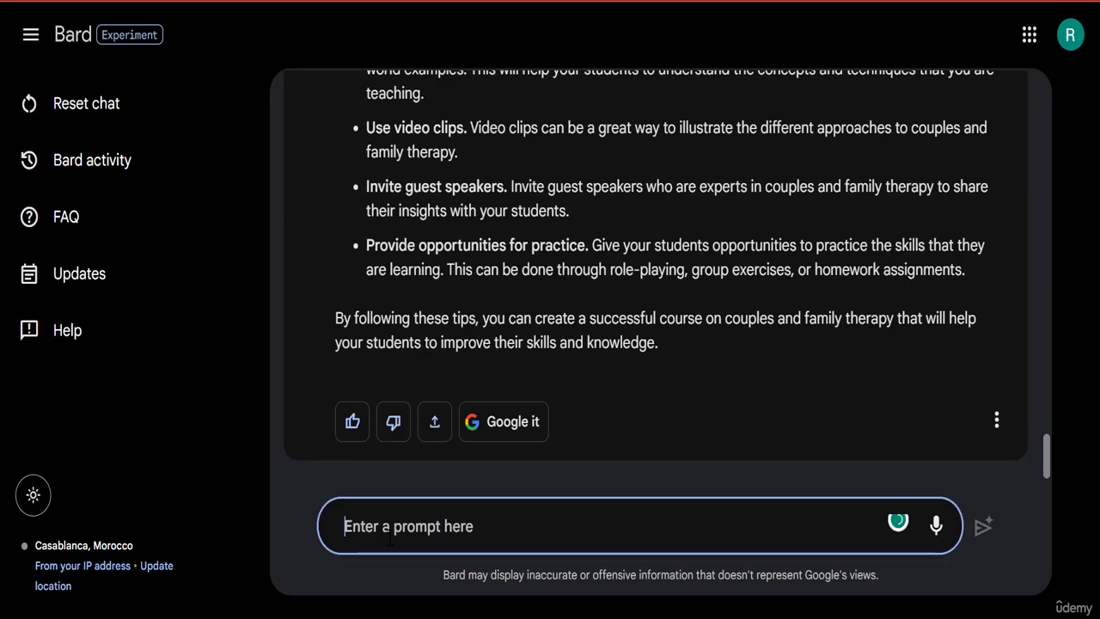
type("I")
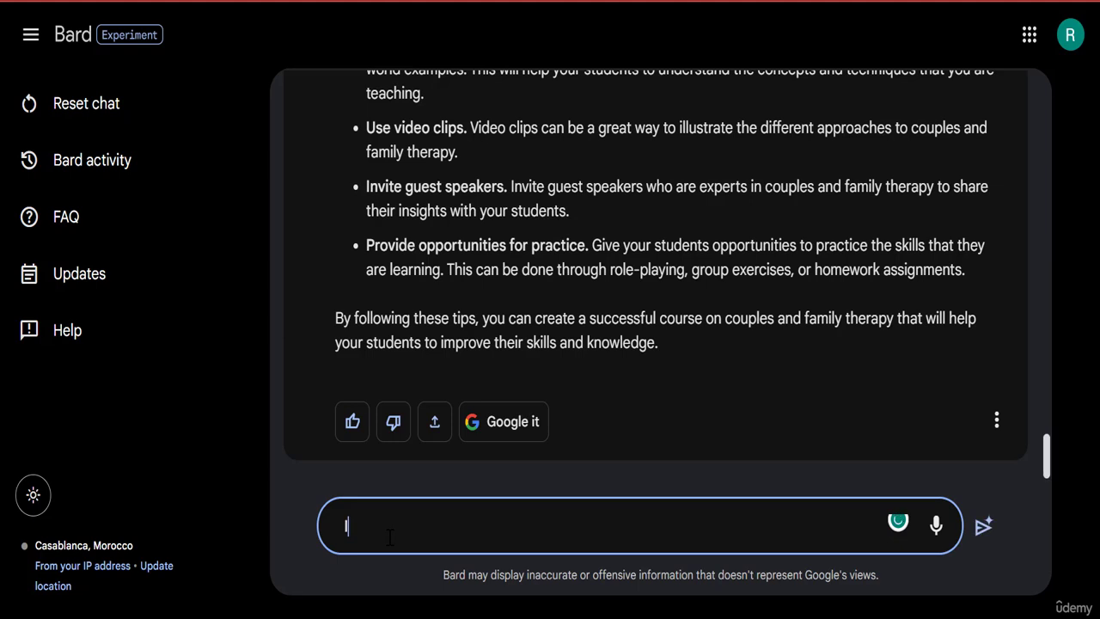
type(" want you to gene")
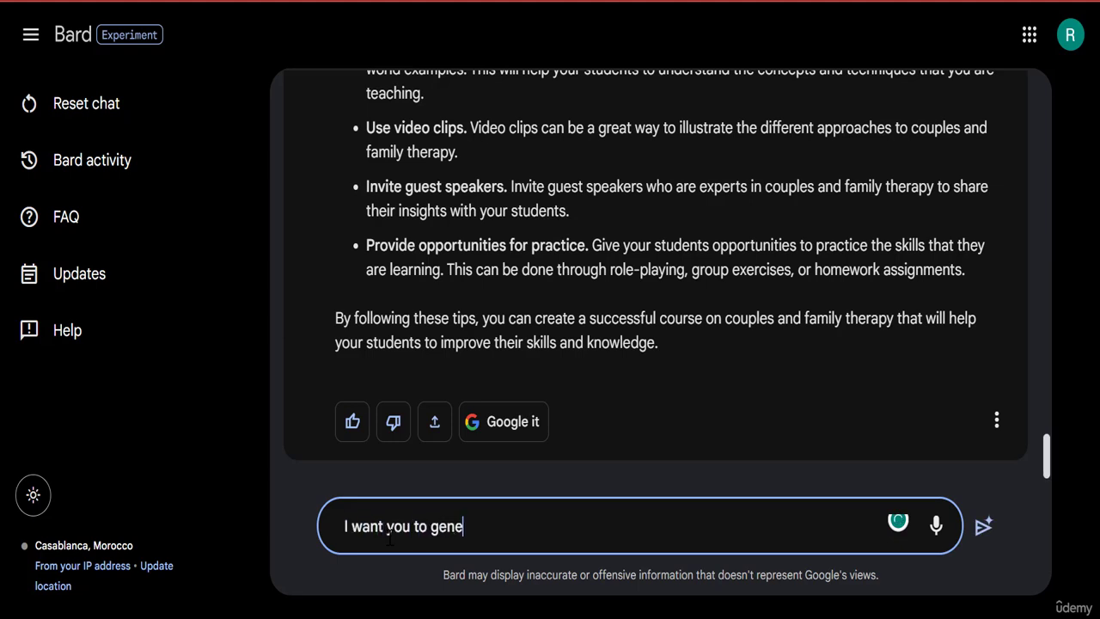
type("rate a curriculum that I")
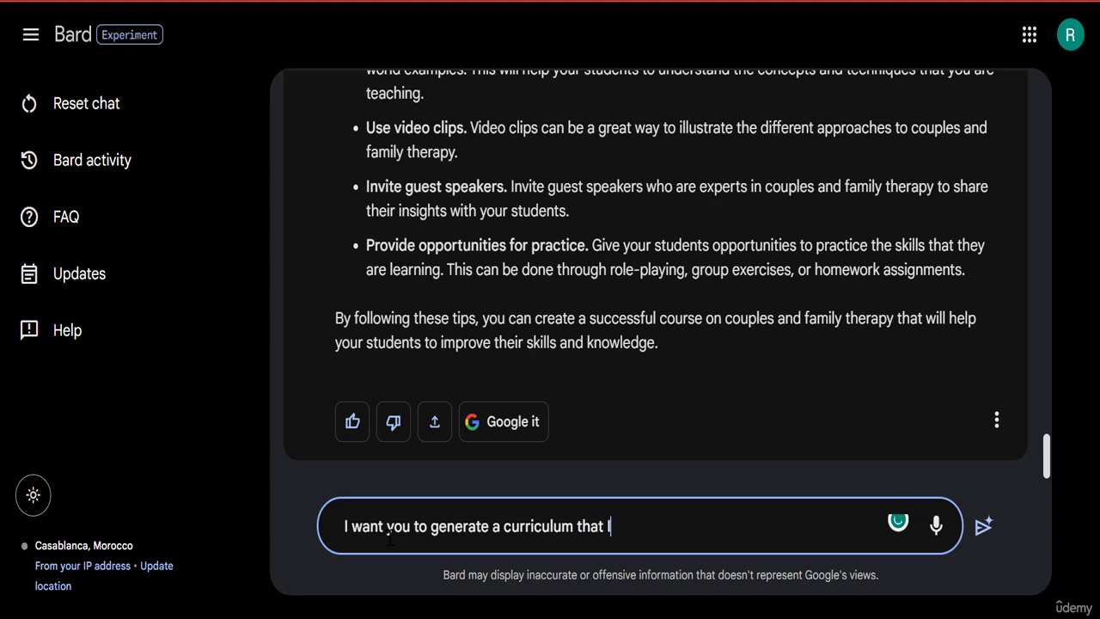
type(" want to use to c")
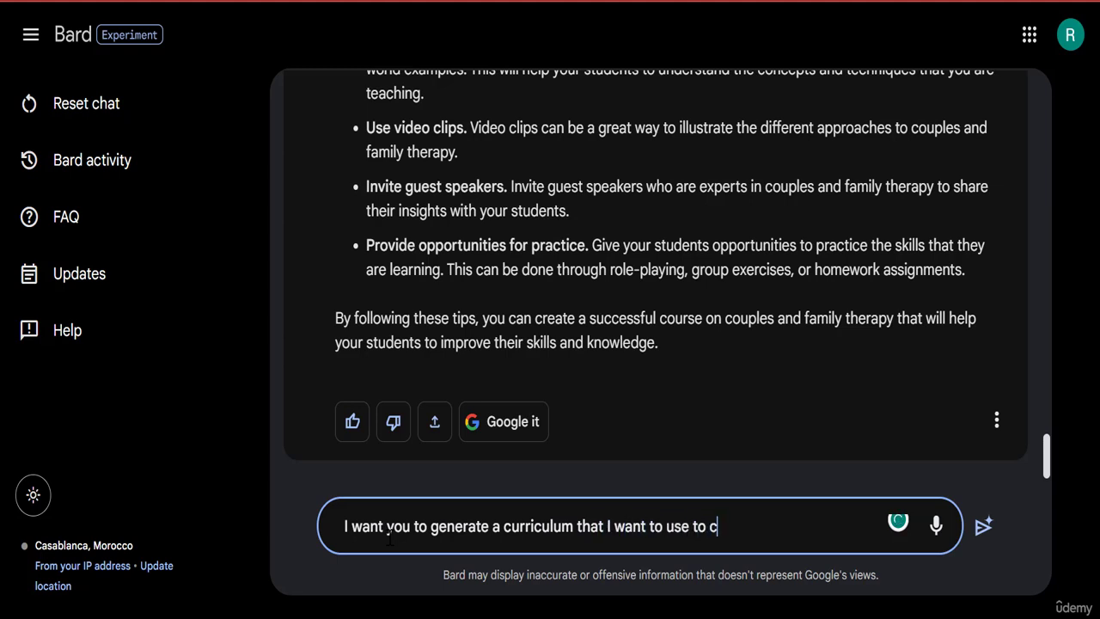
type("reate the lectur")
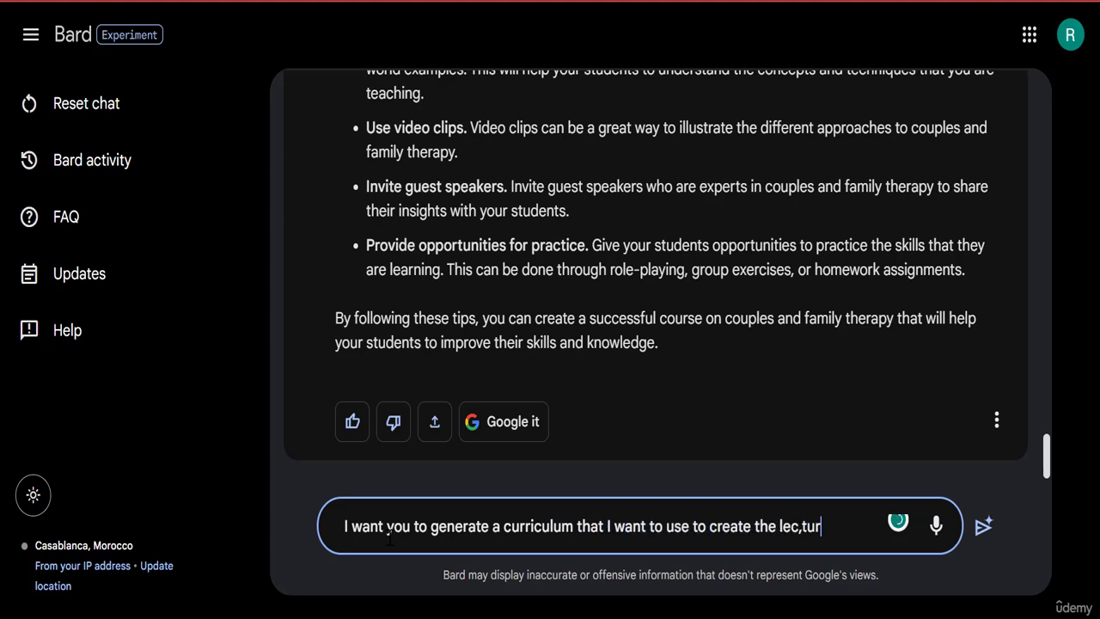
key("BackSpace")
key("BackSpace")
type("ures for the course")
key("Return")
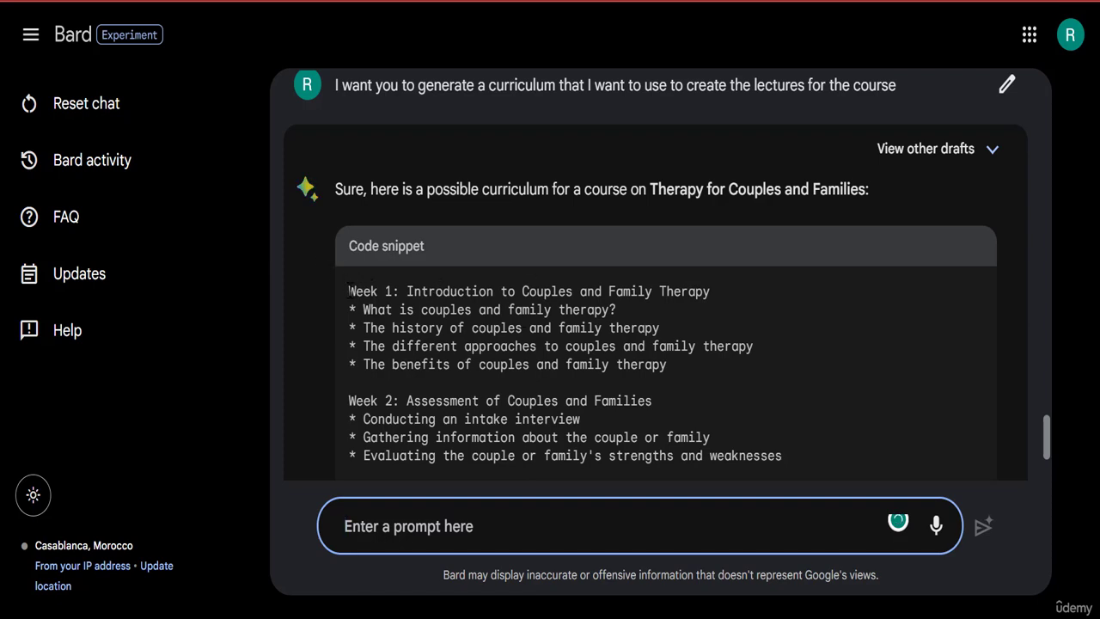
Examine the generated curriculum's weekly sections, the additional teaching tips and the specific topics for each week.
left_click_drag(347, 291, 606, 364)
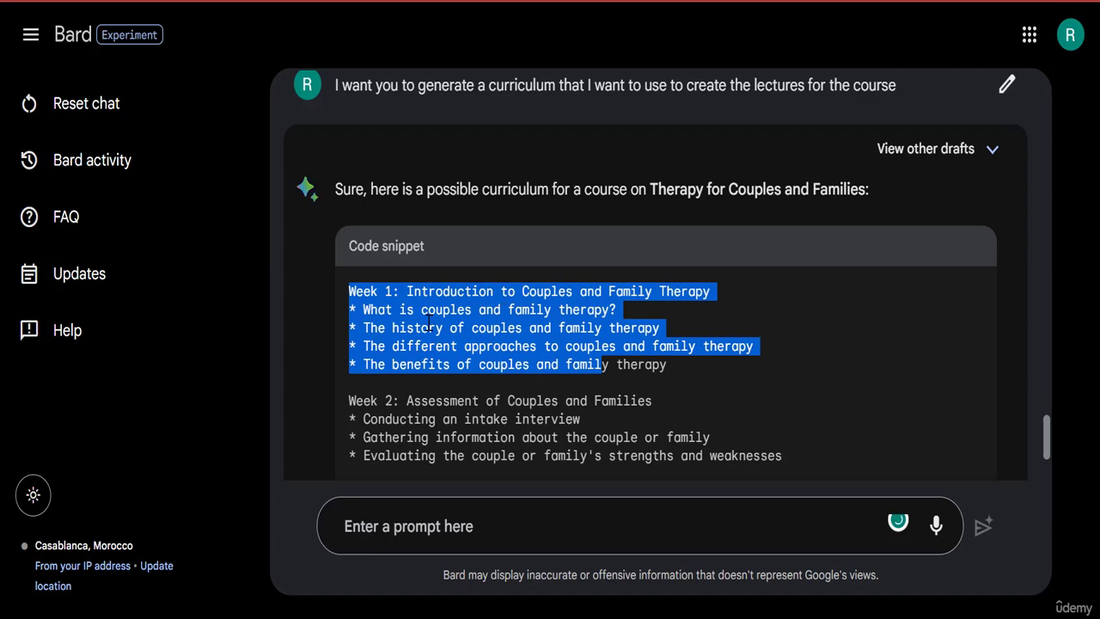
left_click(485, 324)
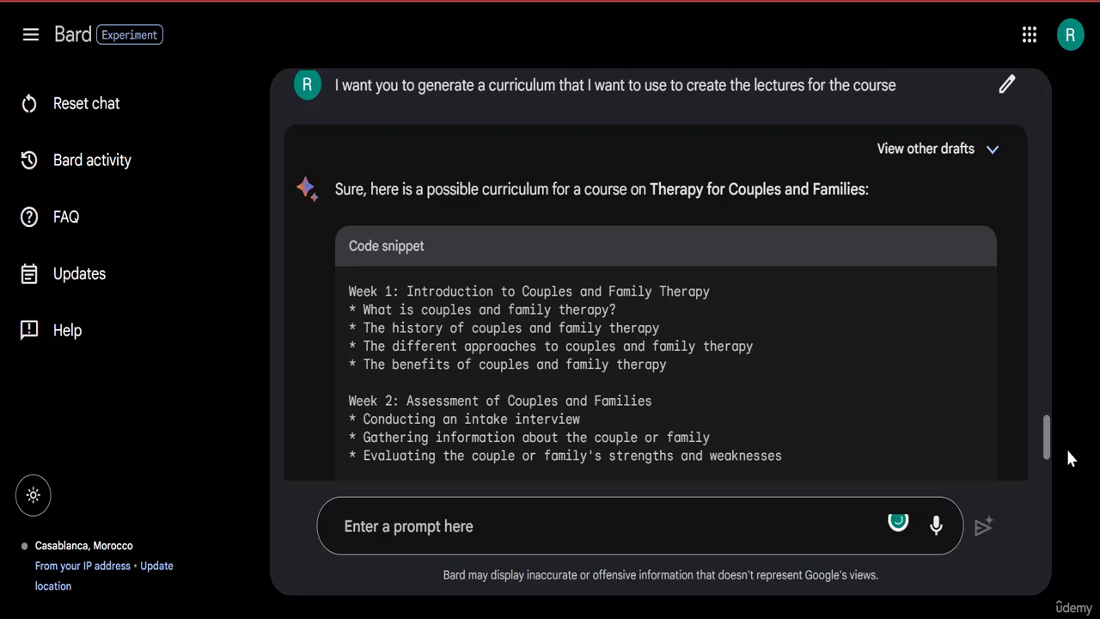
scroll(1048, 451, "down", 5)
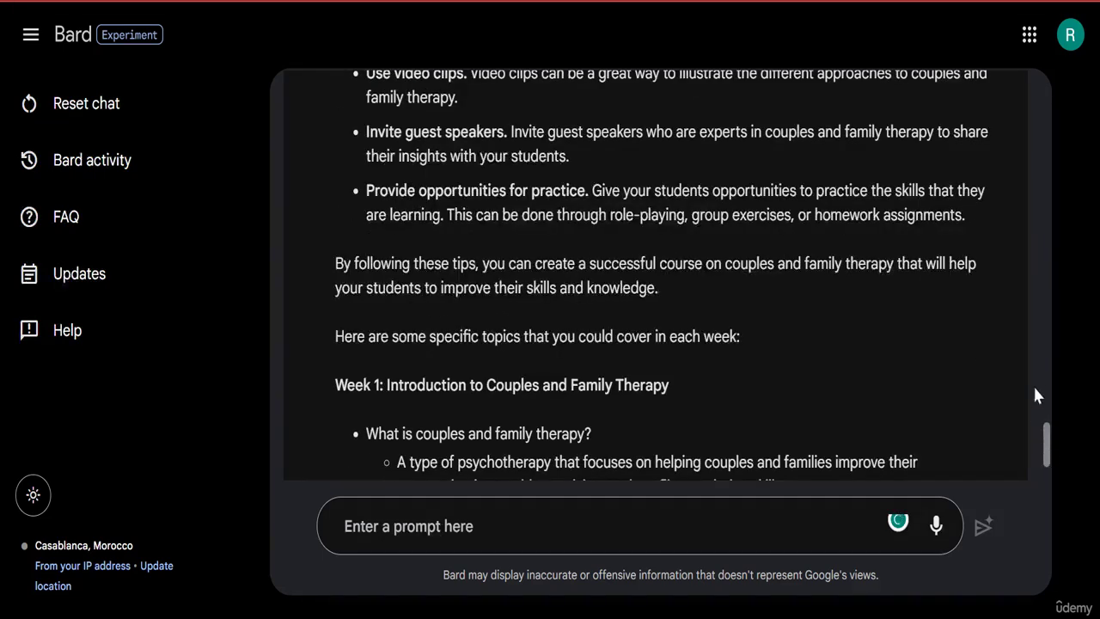
scroll(1047, 375, "up", 4)
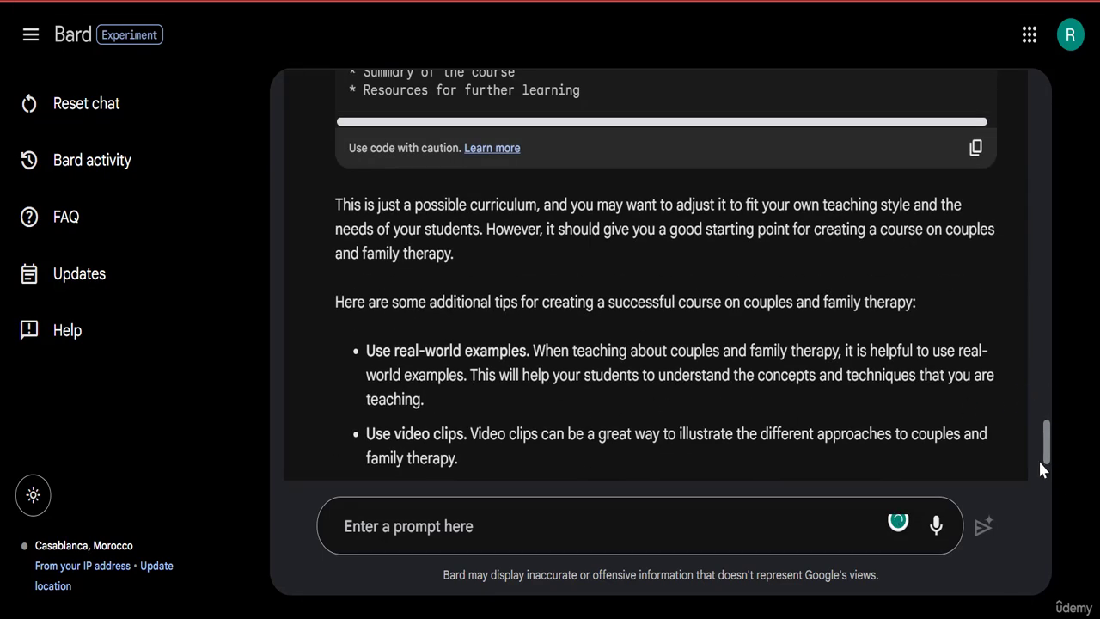
scroll(1045, 456, "down", 10)
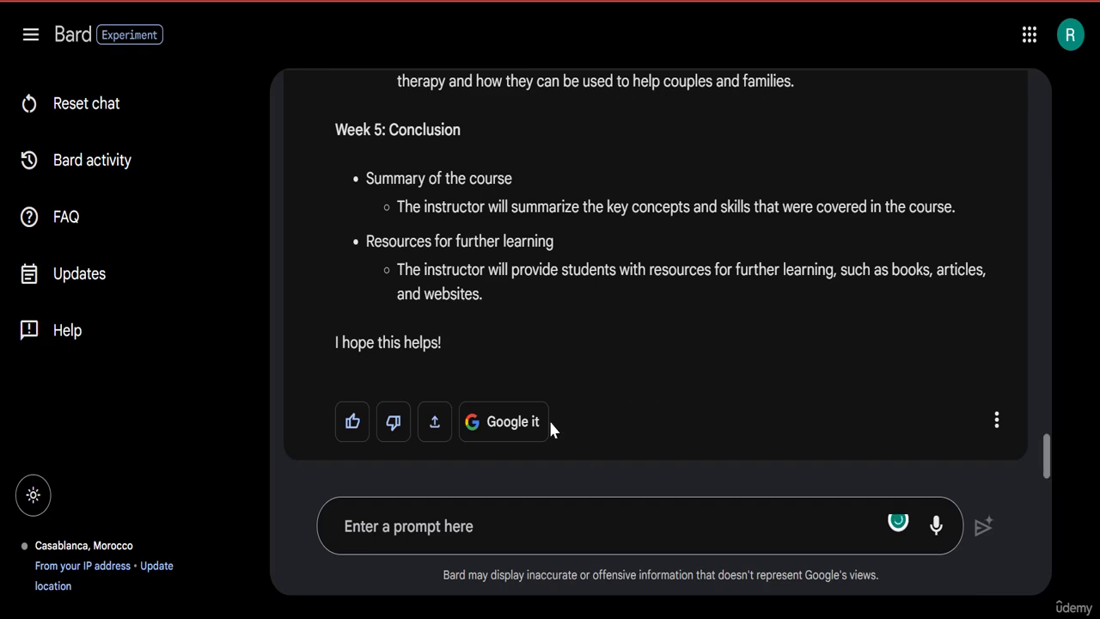
scroll(1046, 312, "up", 4)
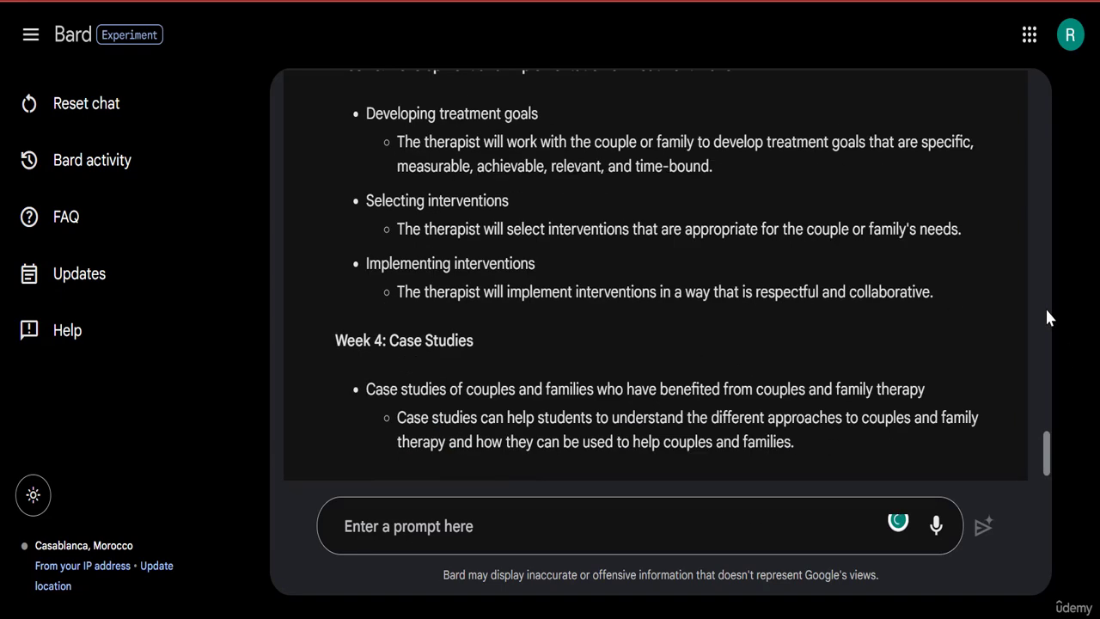
scroll(1046, 317, "up", 4)
scroll(1045, 236, "up", 8)
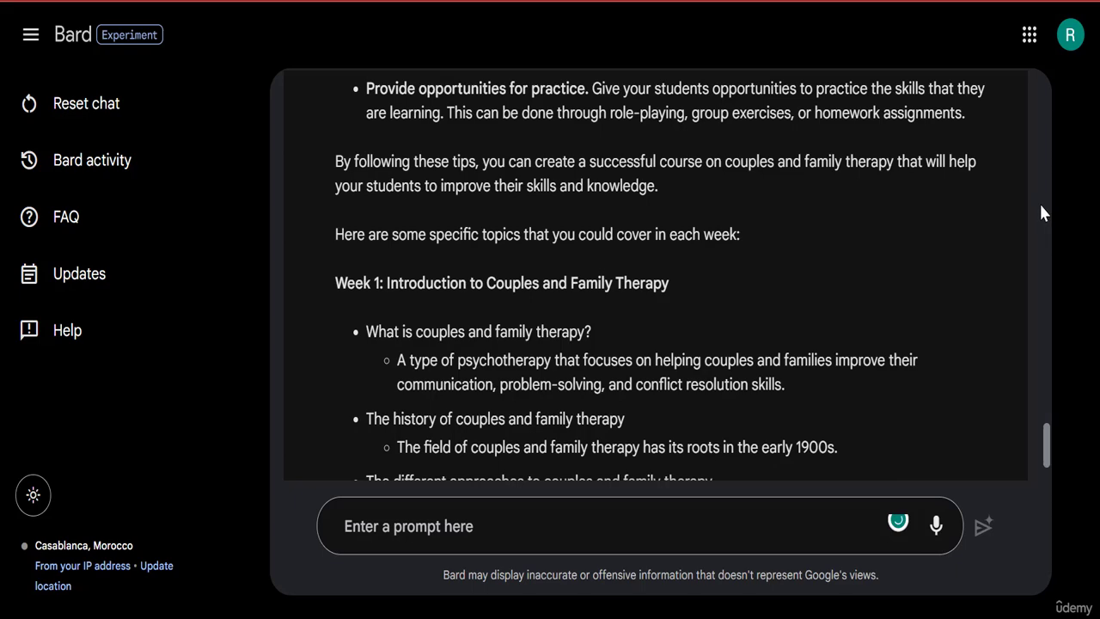
scroll(829, 269, "up", 4)
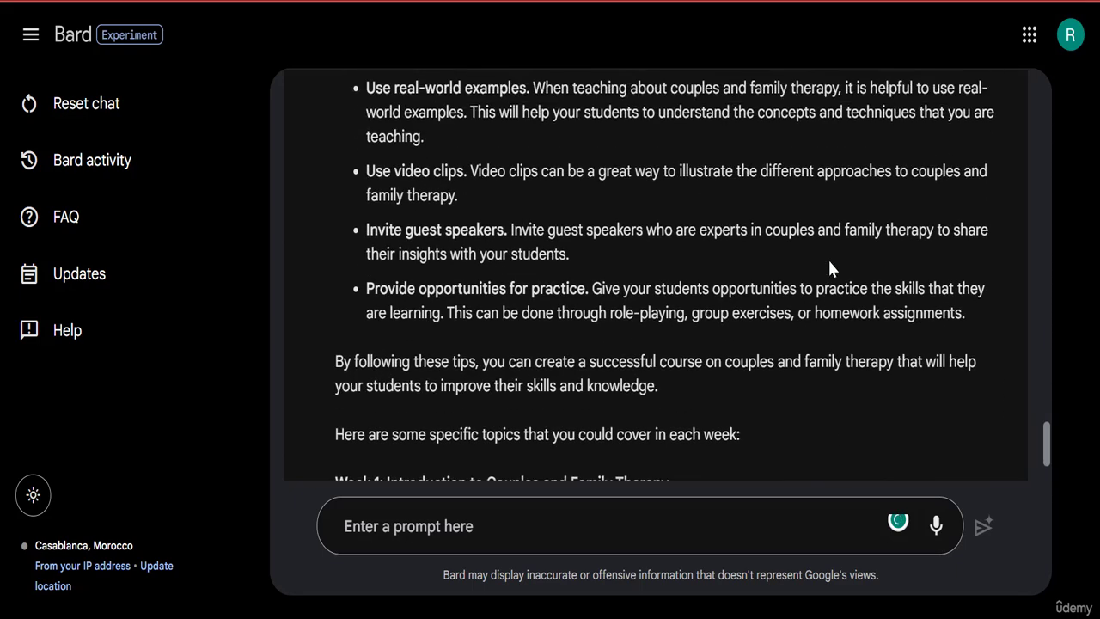
scroll(829, 269, "up", 3)
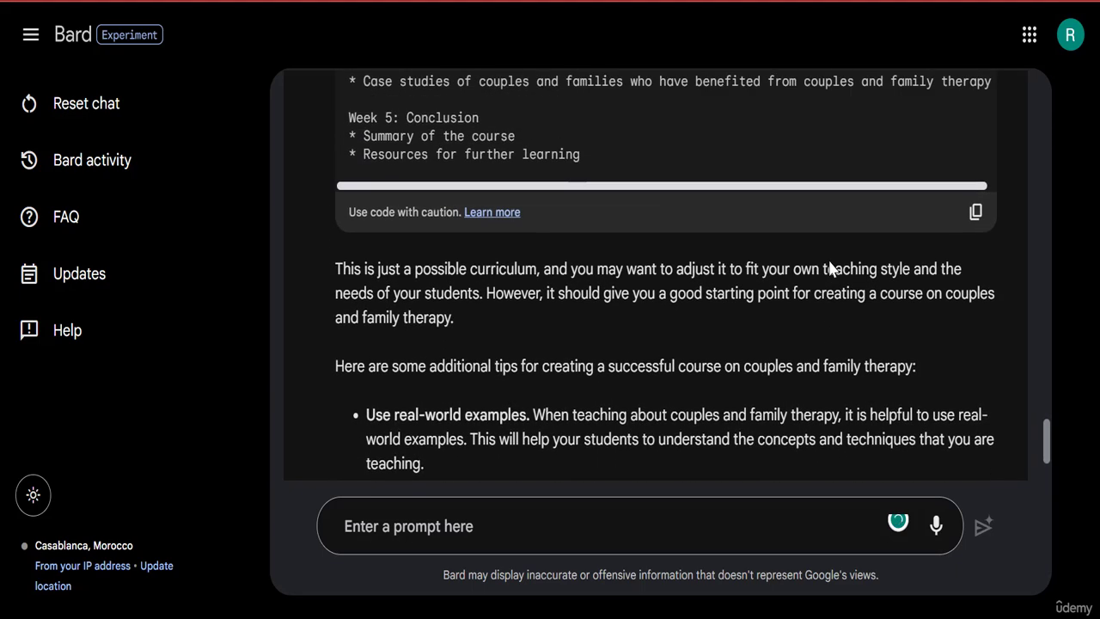